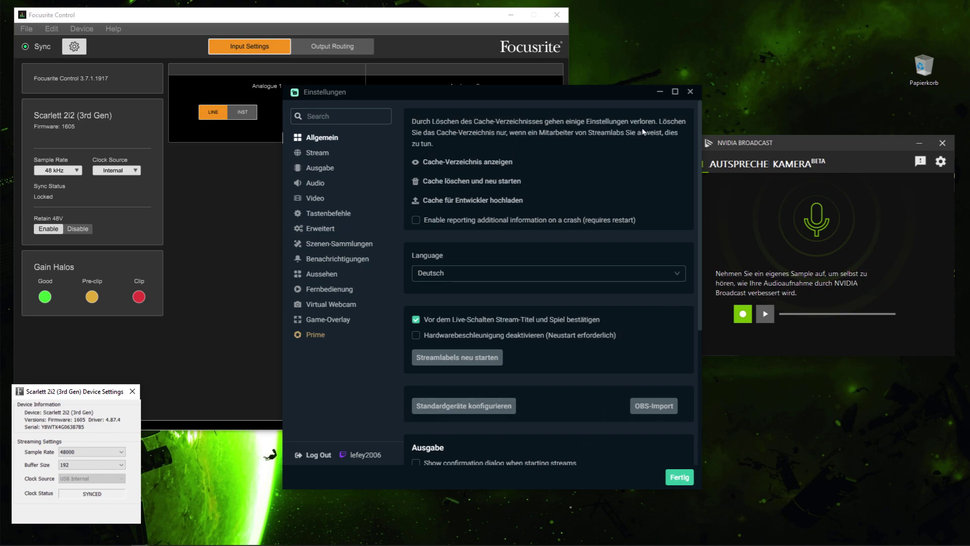
Step: Examine the available sample rates and buffer sizes in the Scarlett 2i2 device settings without changing them
left_click_drag(606, 96, 602, 125)
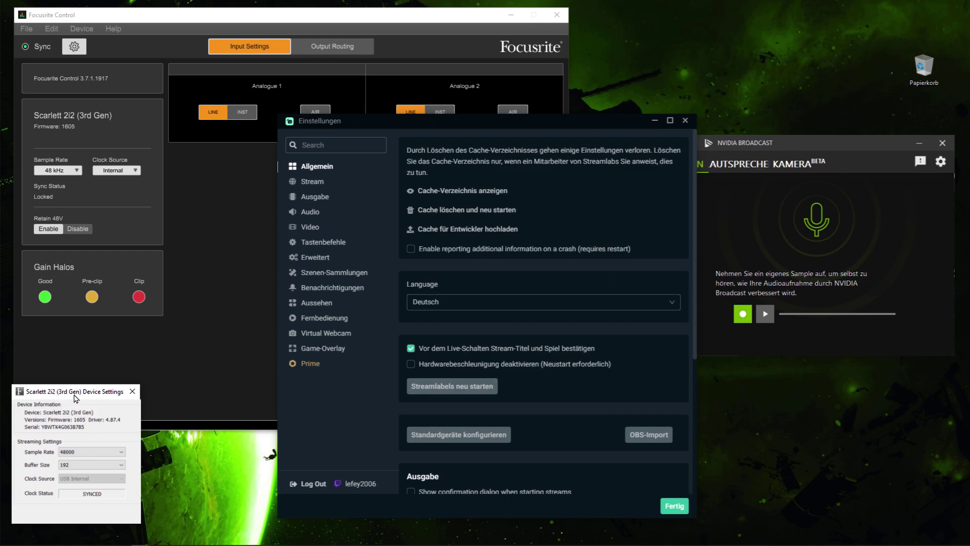
left_click(76, 455)
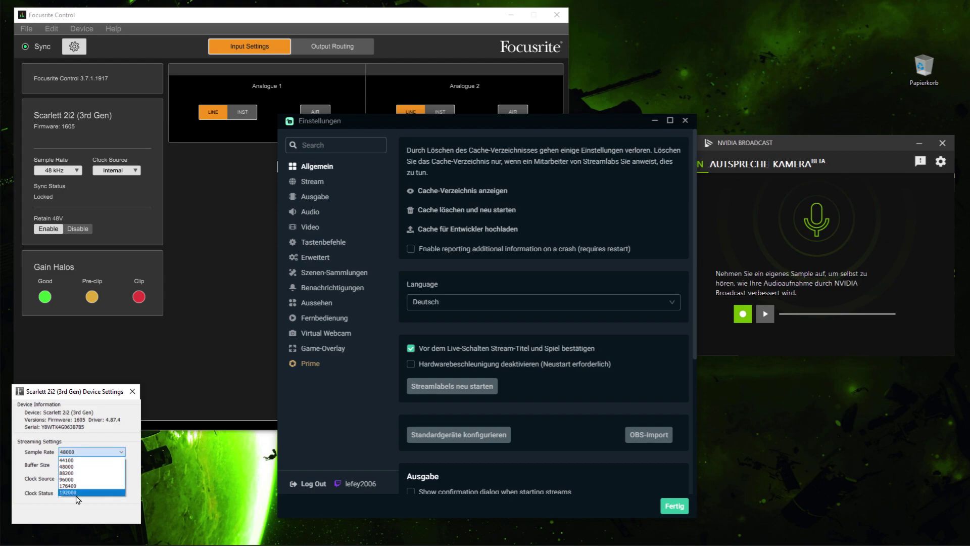
left_click(84, 451)
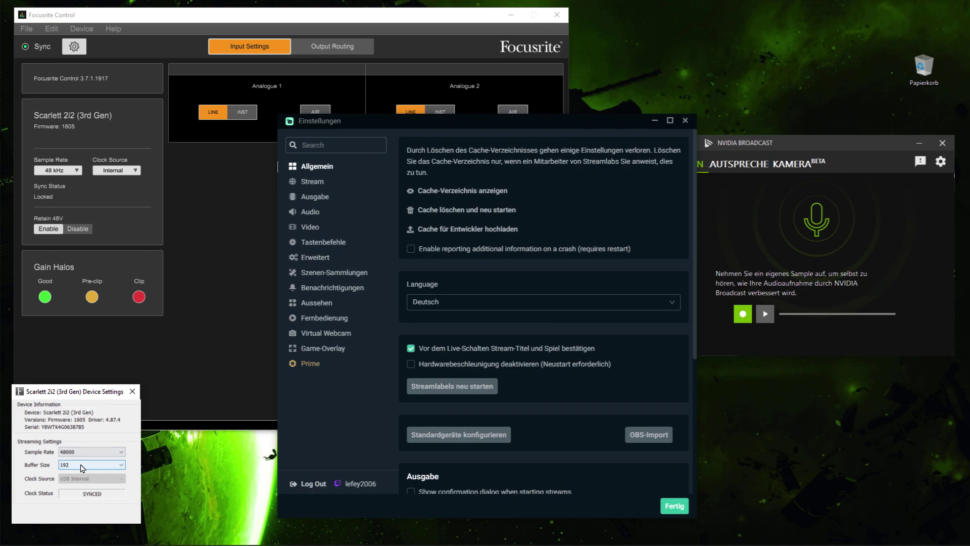
left_click(81, 464)
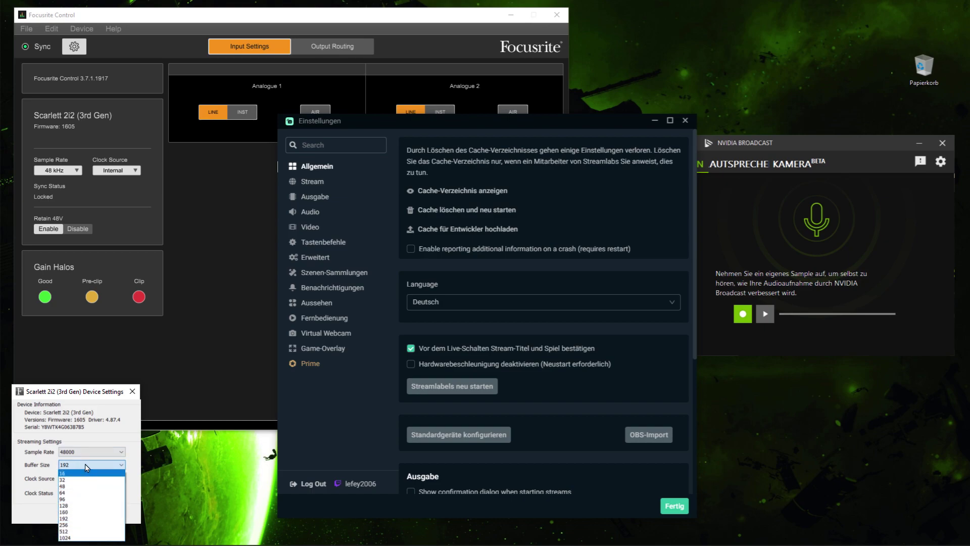
left_click(85, 464)
left_click(85, 464)
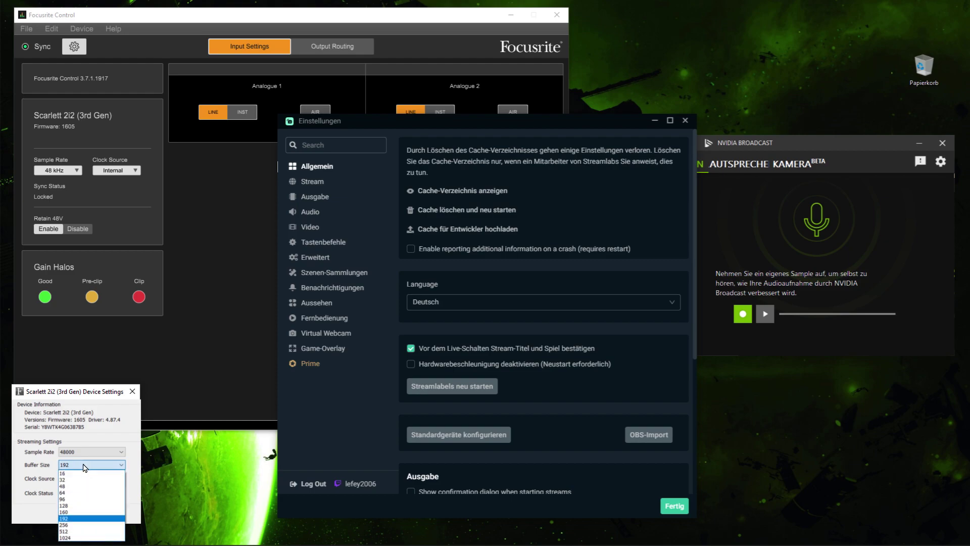
left_click(84, 465)
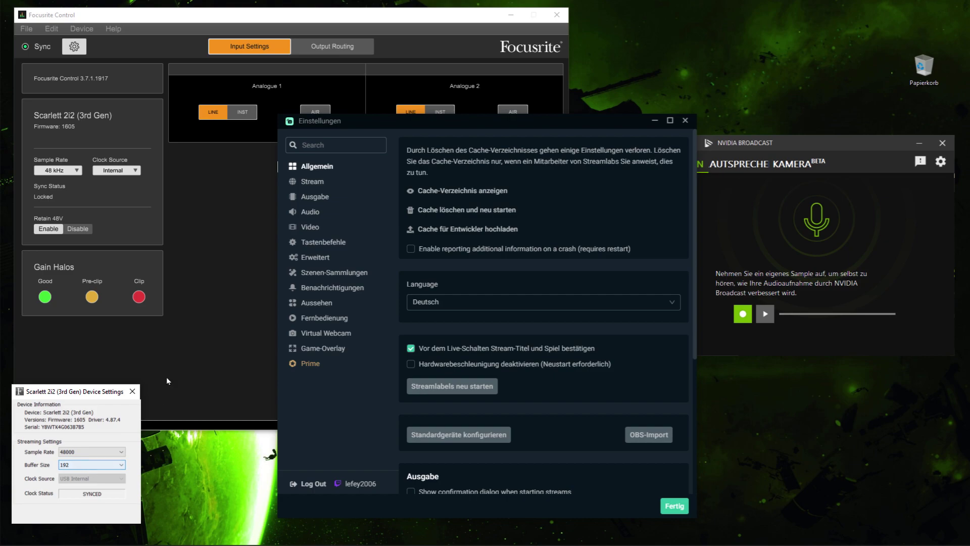
Step: Close the Scarlett 2i2 device settings and Focusrite Control, moving the Streamlabs settings window out of the way
left_click(133, 392)
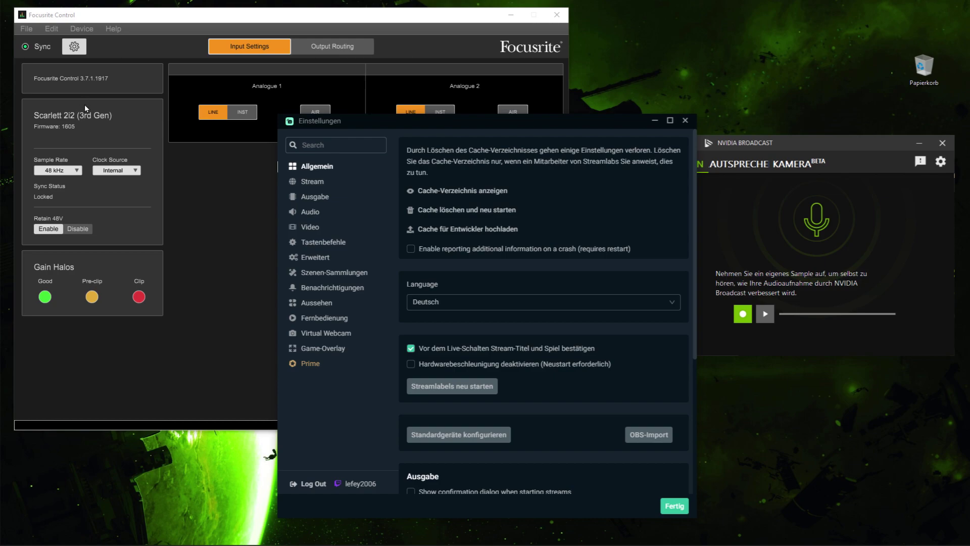
left_click_drag(463, 130, 438, 172)
left_click(557, 15)
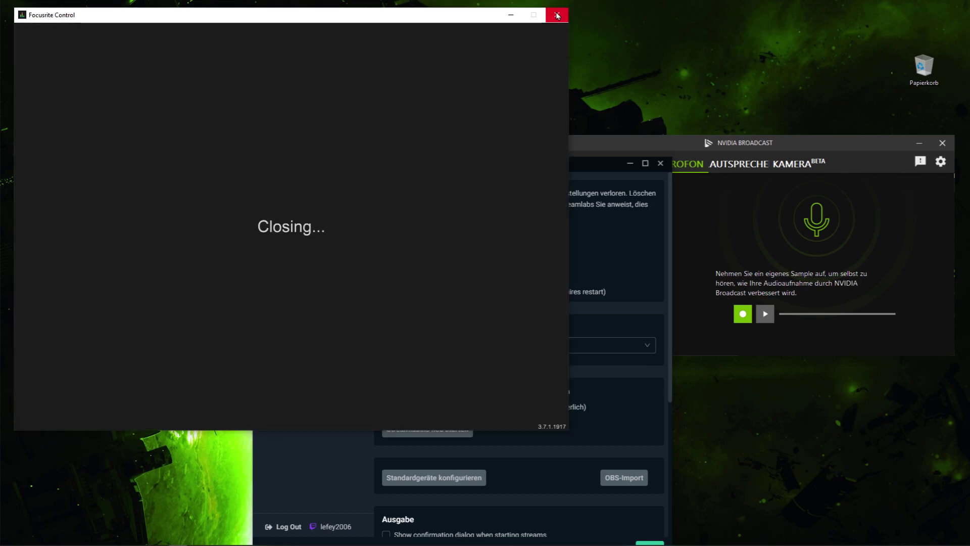
Step: Switch to NVIDIA Broadcast and choose Analogue 1 + 2 (5- Focusrite Usb Audio) as the microphone source
left_click(785, 147)
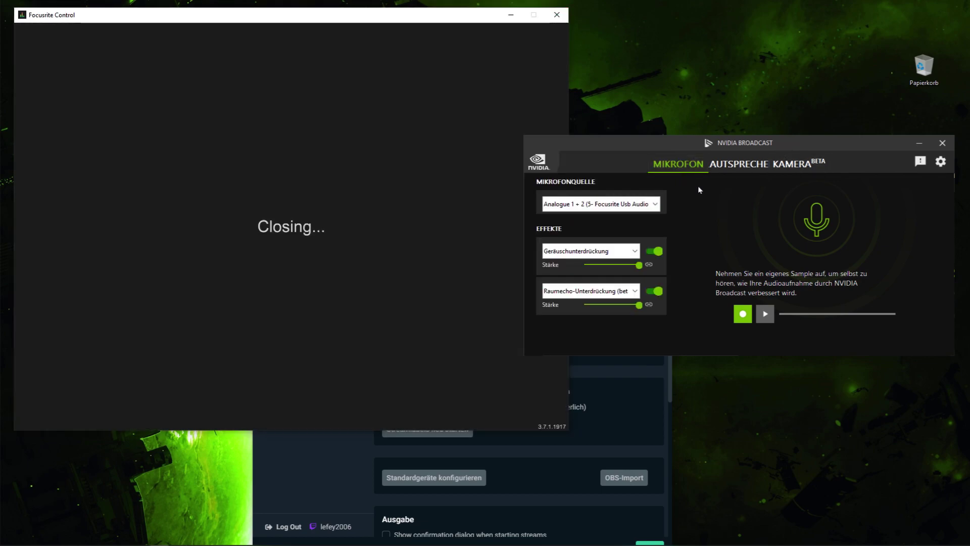
left_click(655, 205)
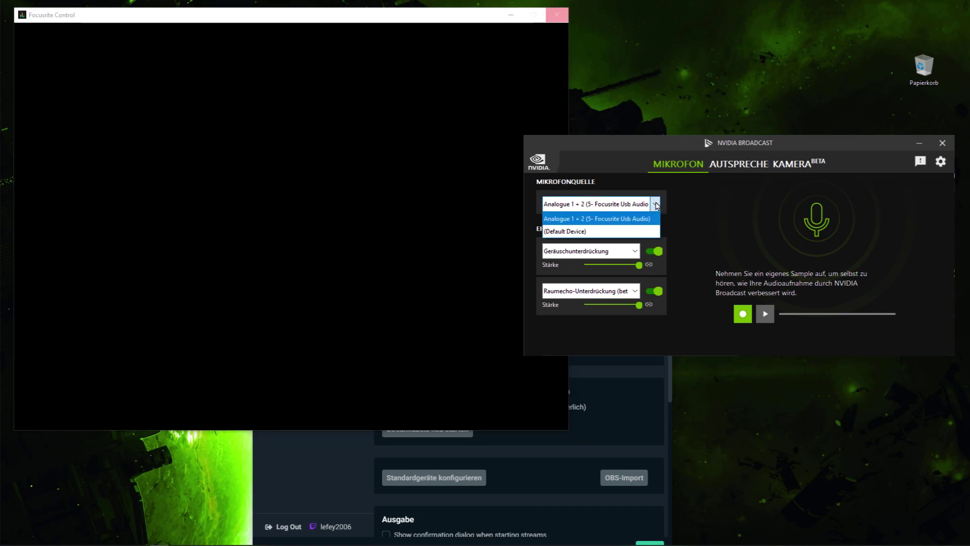
left_click(643, 221)
Step: Check the available audio output devices for the speaker in NVIDIA Broadcast, keeping the current selection
left_click(739, 164)
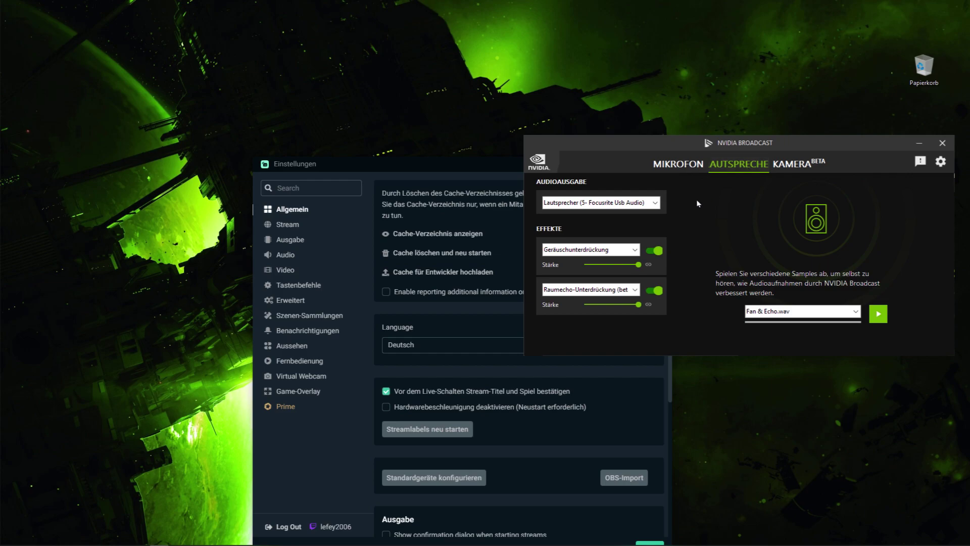
left_click(642, 207)
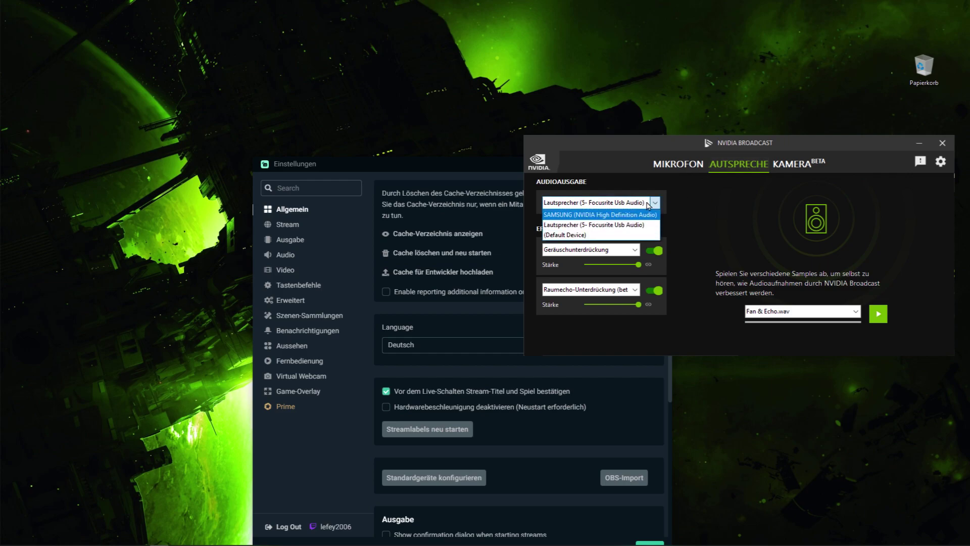
left_click(695, 214)
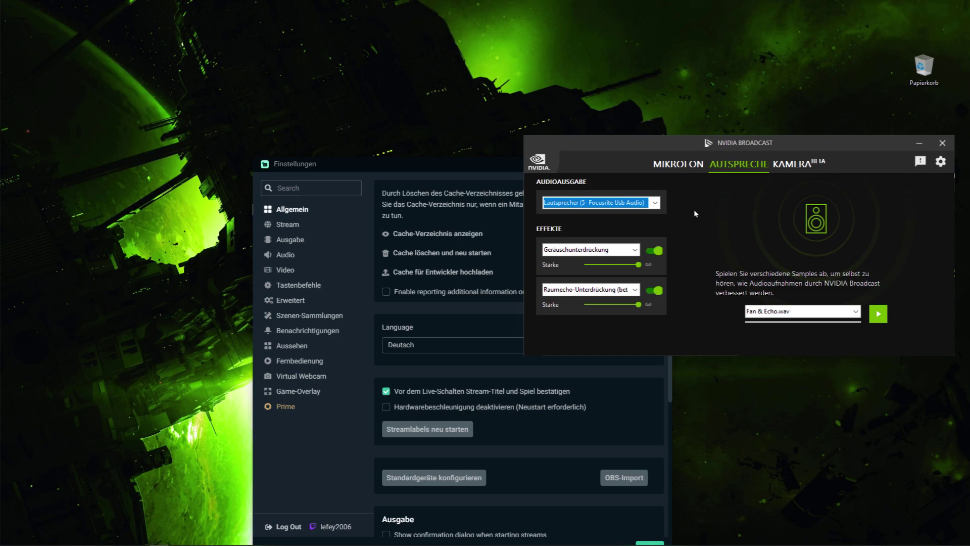
Step: Check the available resolutions for the HD Pro Webcam C920 camera source, keeping the current selection
left_click(801, 170)
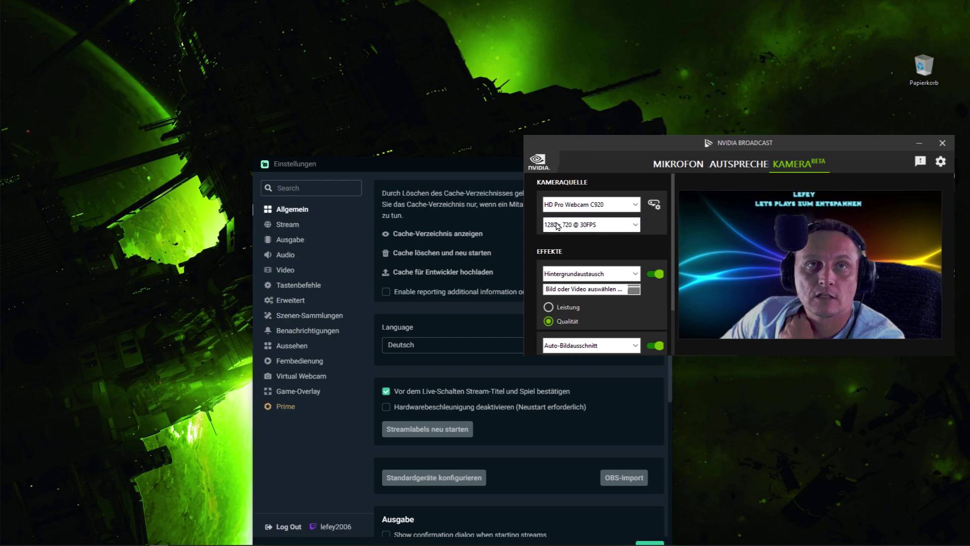
left_click(636, 225)
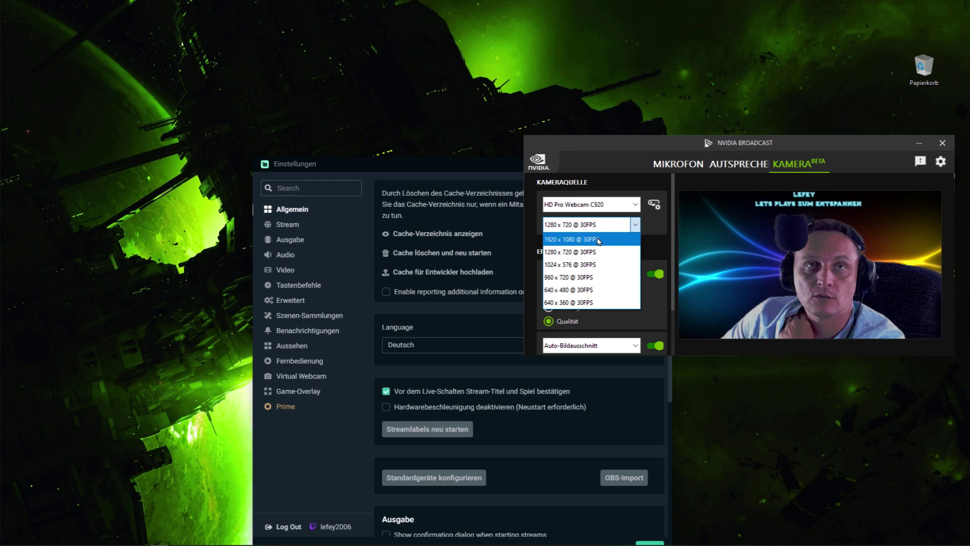
left_click(637, 222)
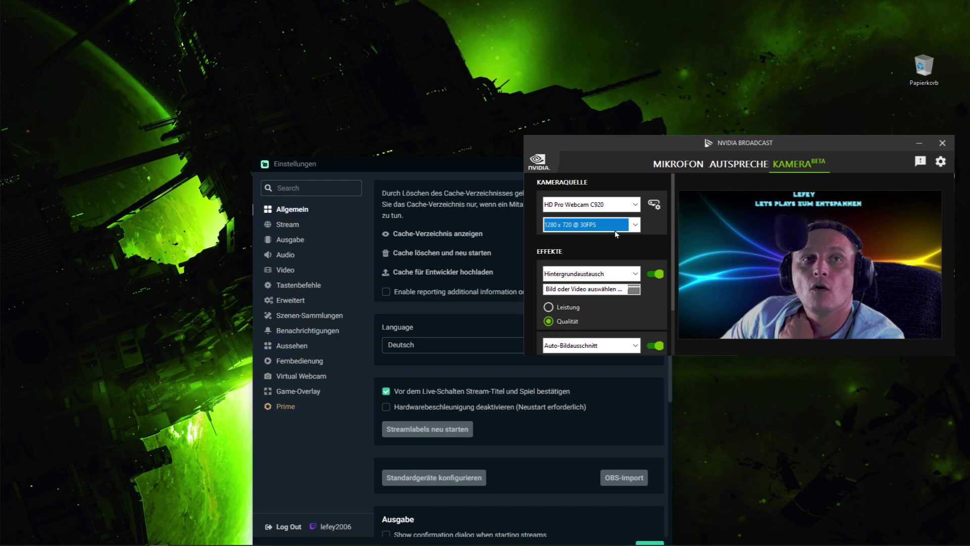
Step: In the Streamlabs audio settings, set Desktop-Audio-Gerät 1 to Lautsprecher (5- Focusrite Usb Audio) and MIC/AUX-Gerät 1 to Analogue 1 + 2 (5- Focusrite Usb Audio)
left_click(405, 164)
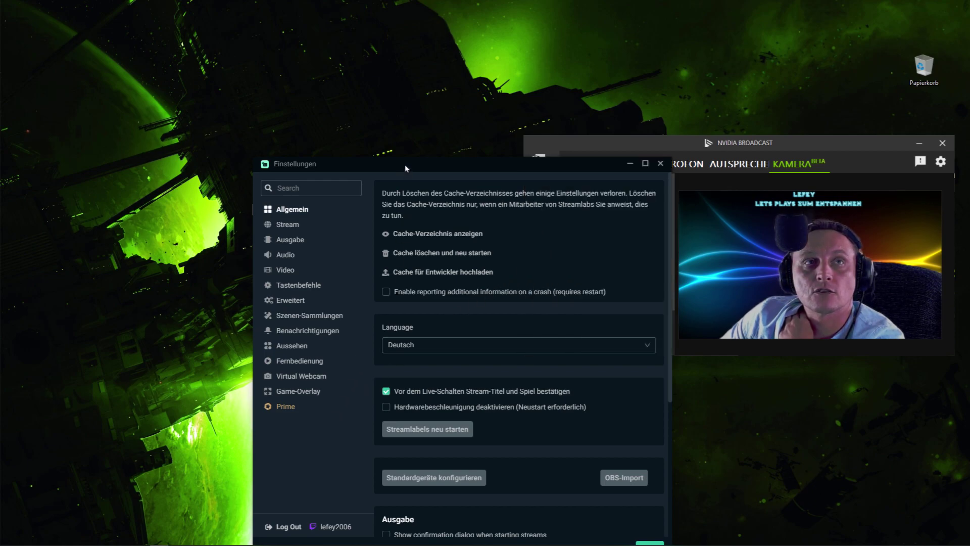
left_click(285, 255)
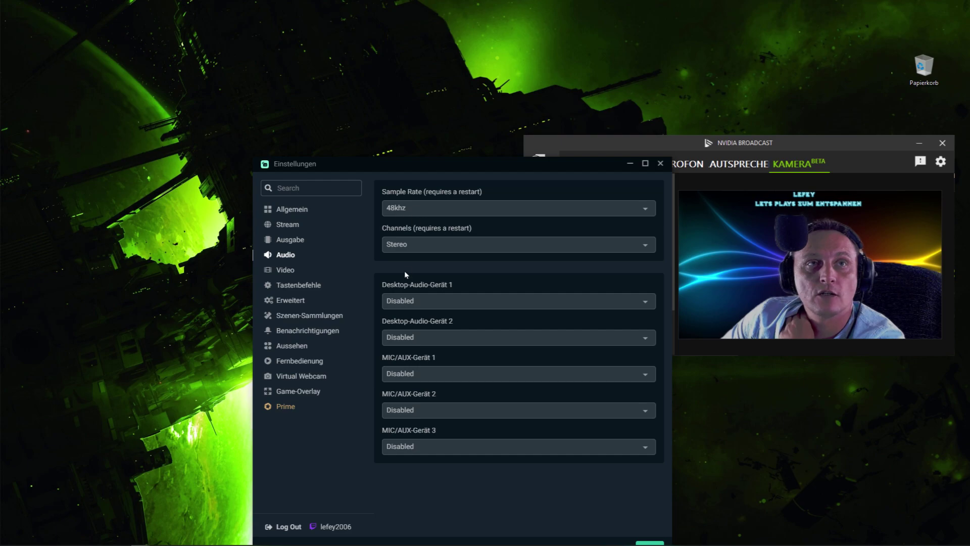
left_click(430, 302)
left_click(450, 380)
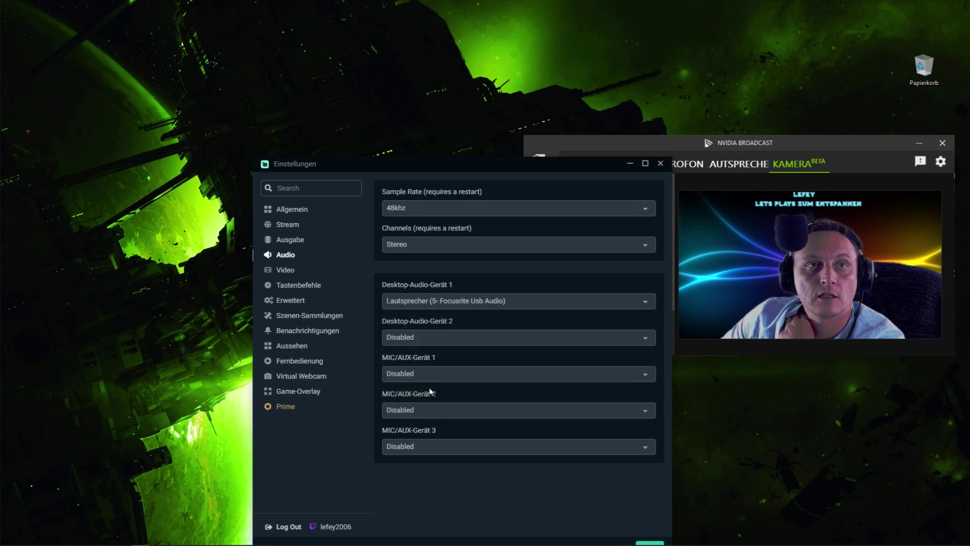
left_click(432, 376)
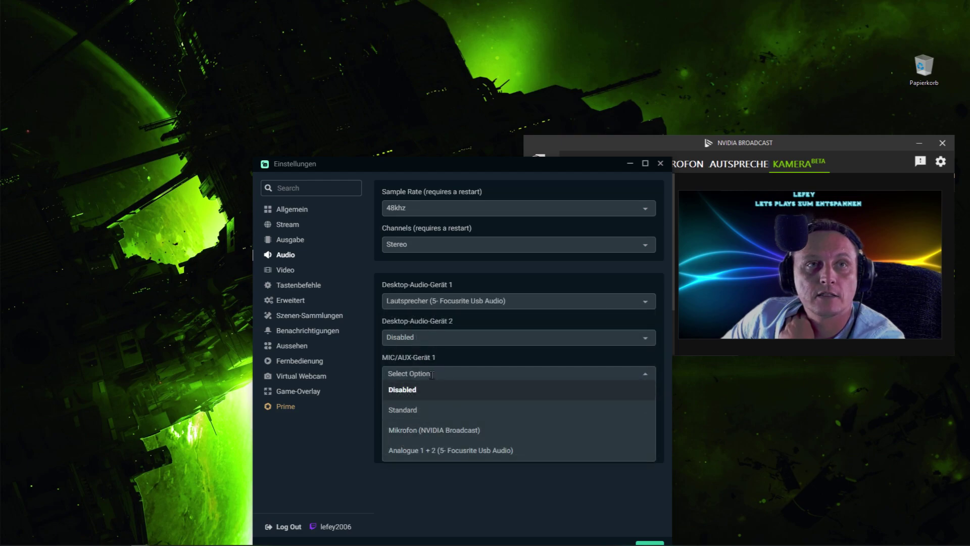
left_click(434, 451)
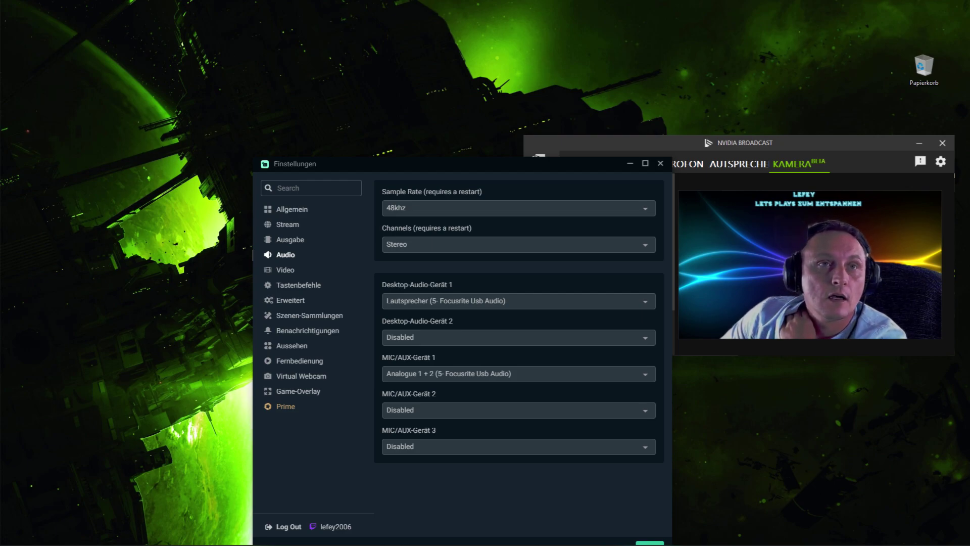
Step: Review the video resolution settings and the output audio tracks, and finish the Streamlabs settings
left_click(286, 270)
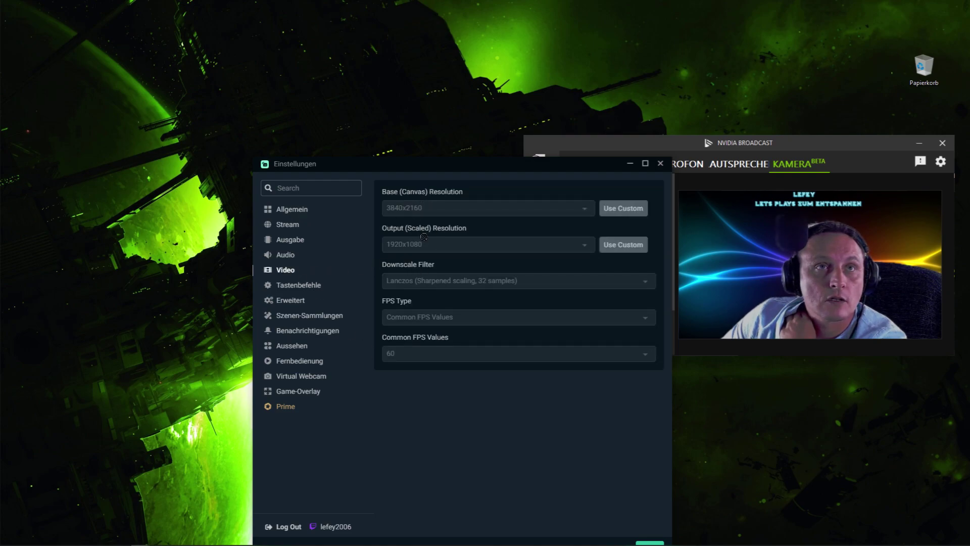
left_click(295, 241)
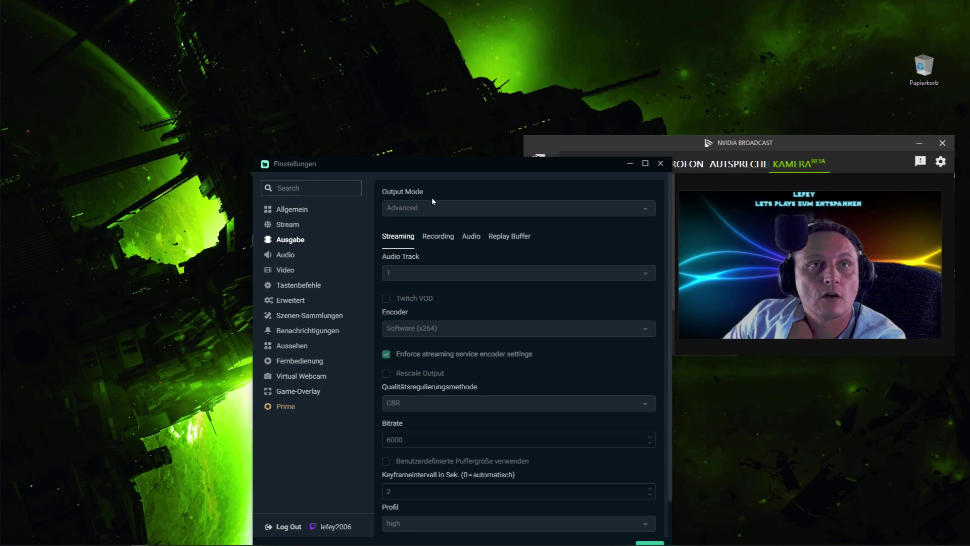
left_click(467, 237)
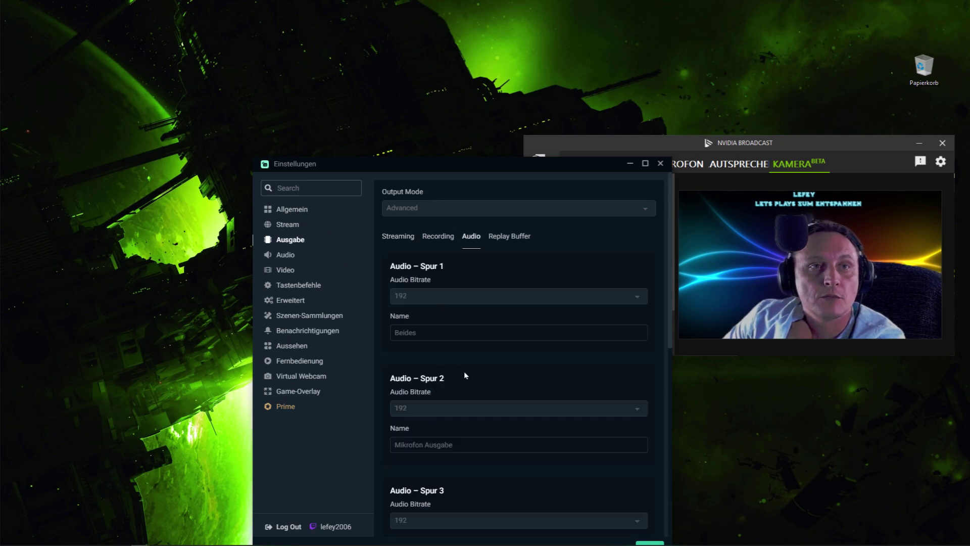
scroll(464, 371, "down", 3)
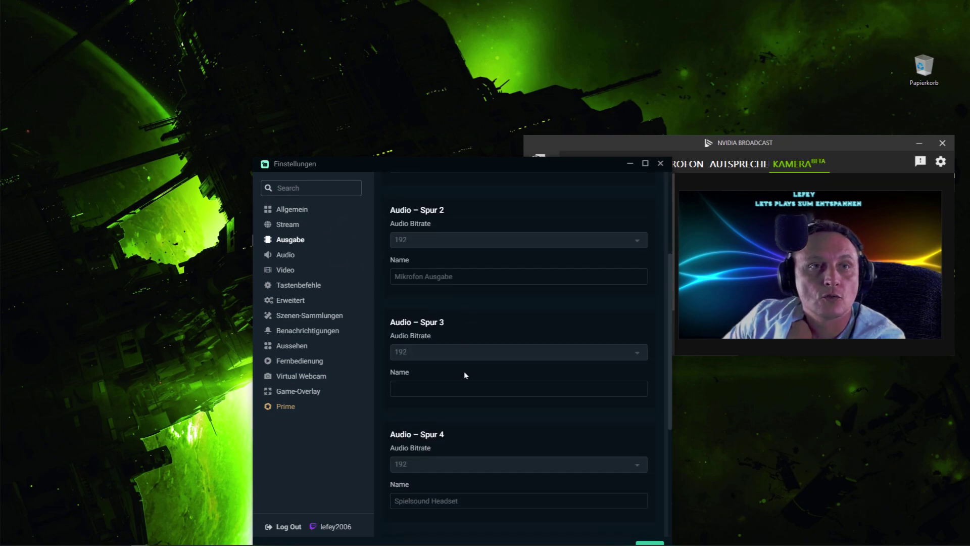
left_click(650, 544)
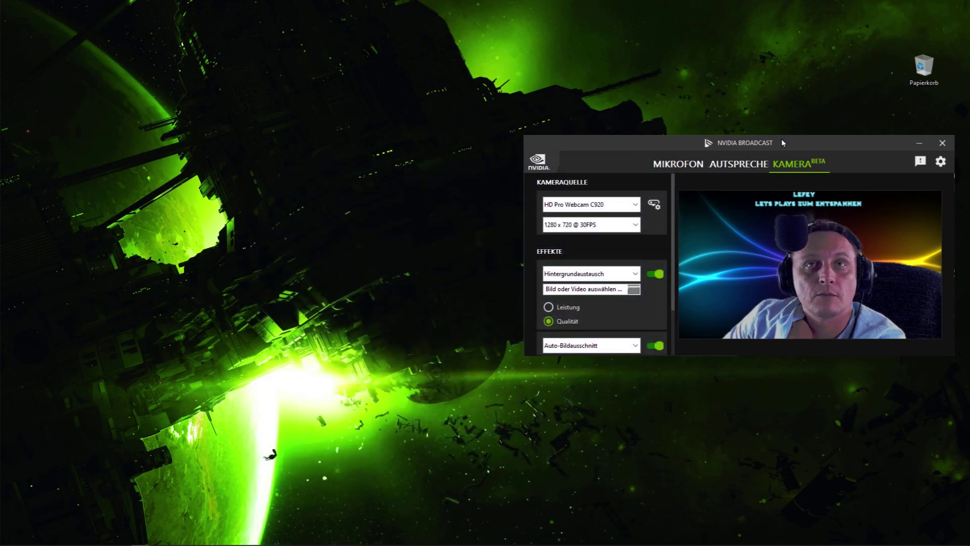
Step: Move the NVIDIA Broadcast window closer to the middle of the desktop
left_click_drag(781, 140, 683, 137)
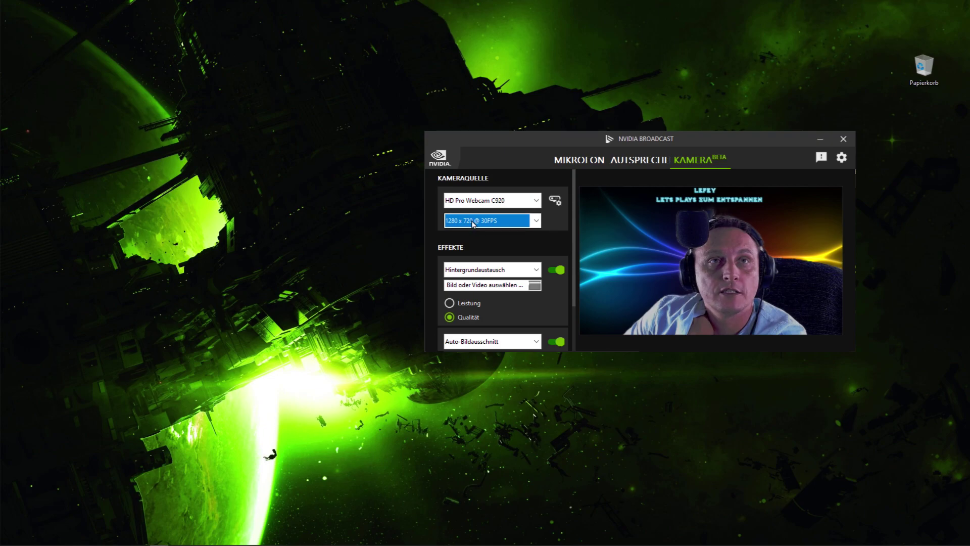